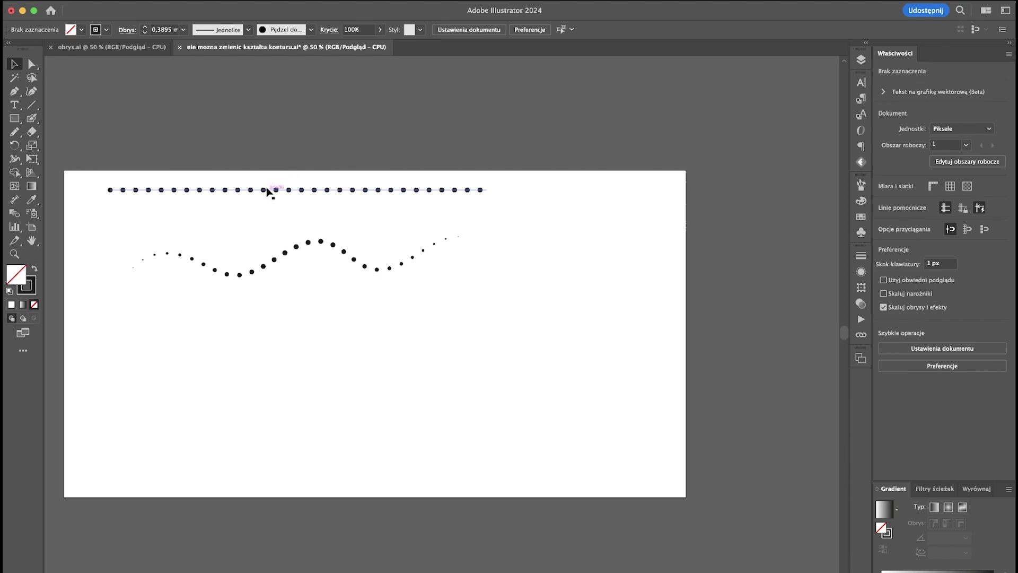
Step: Select the top dotted line and open the full Stroke panel via Window > Stroke
{"action": "left_click", "coordinate": [269, 192]}
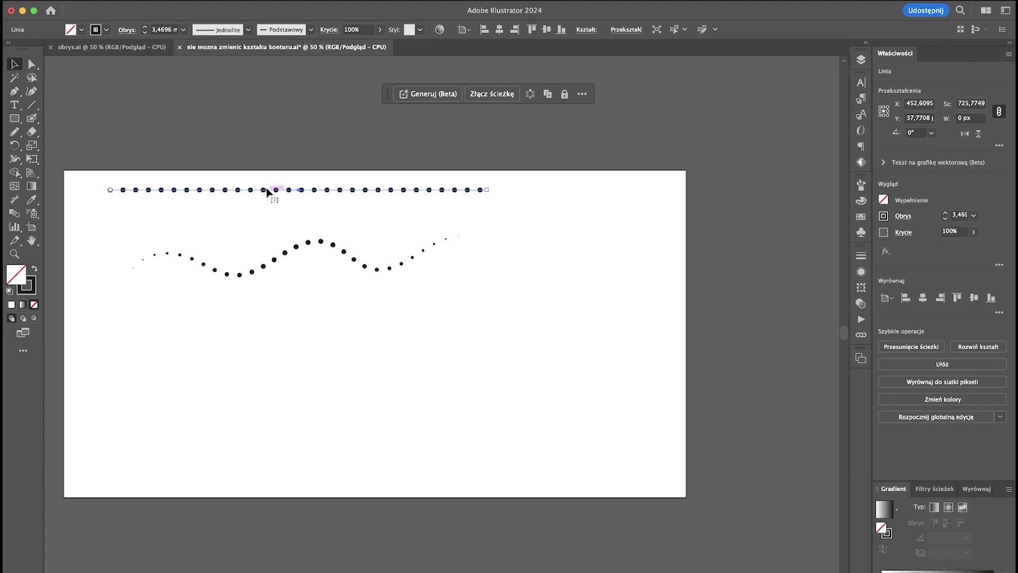
{"action": "left_click", "coordinate": [903, 216]}
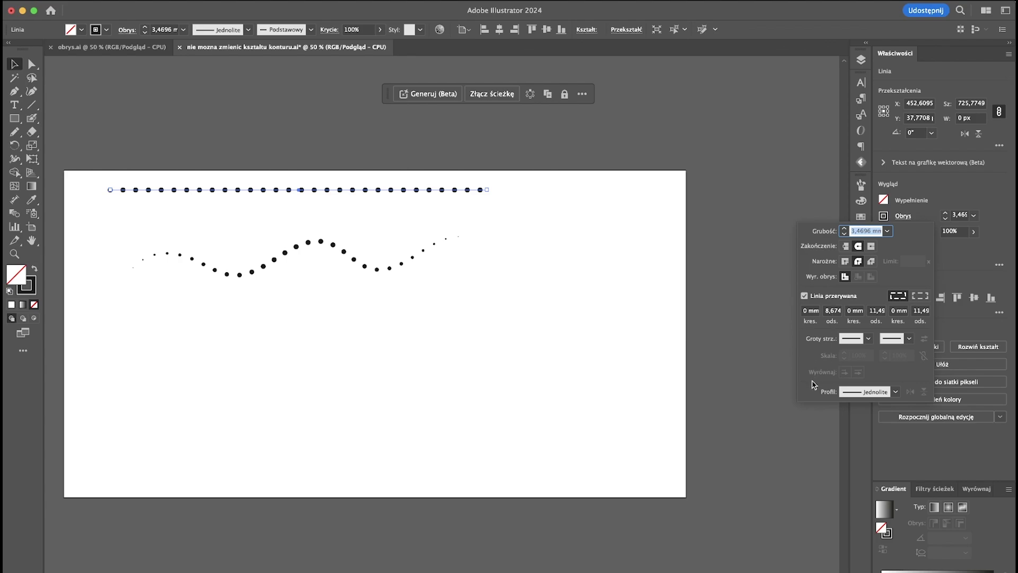
{"action": "left_click", "coordinate": [802, 212]}
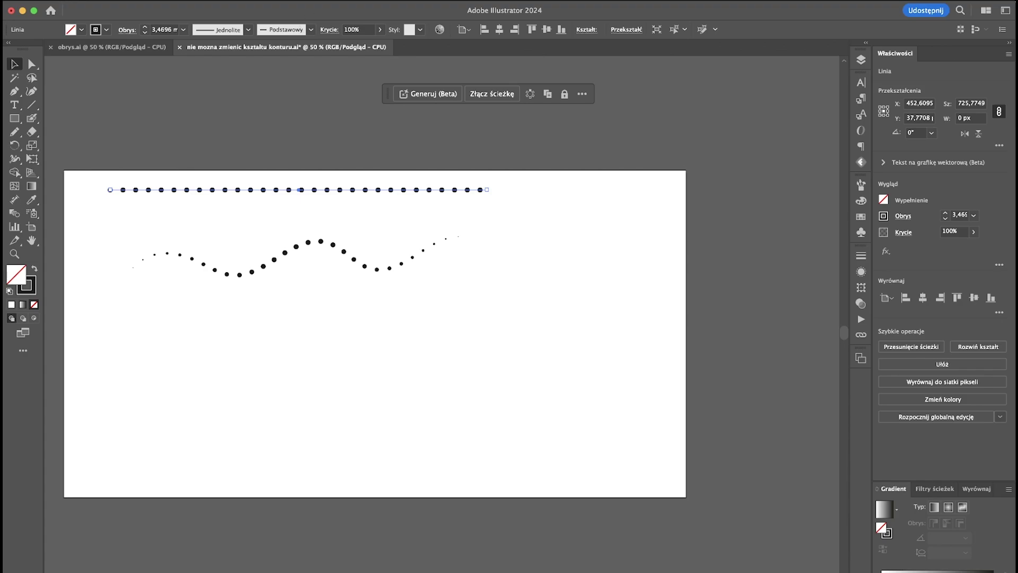
{"action": "left_click", "coordinate": [313, 1]}
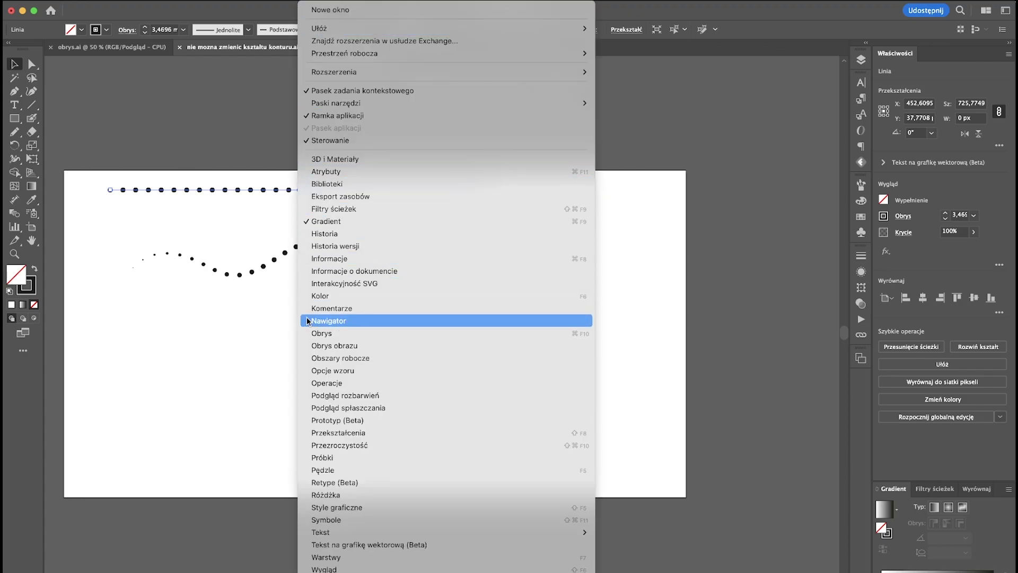
{"action": "left_click", "coordinate": [340, 334]}
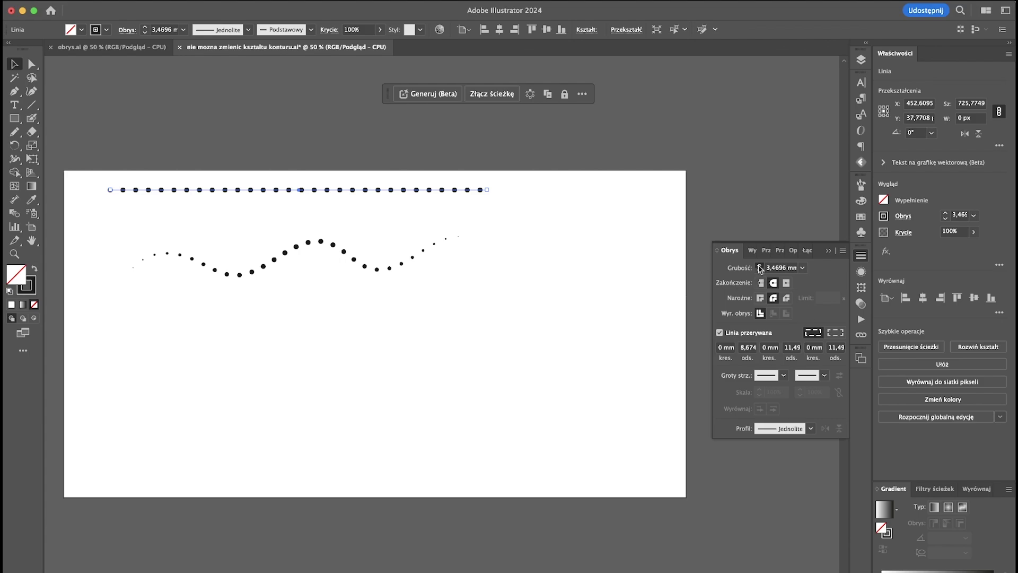
Step: Give the top line a 6 mm stroke with projecting caps, bevel joins and dashing on
{"action": "left_click", "coordinate": [760, 268]}
{"action": "type", "text": "6"}
{"action": "left_click", "coordinate": [787, 298]}
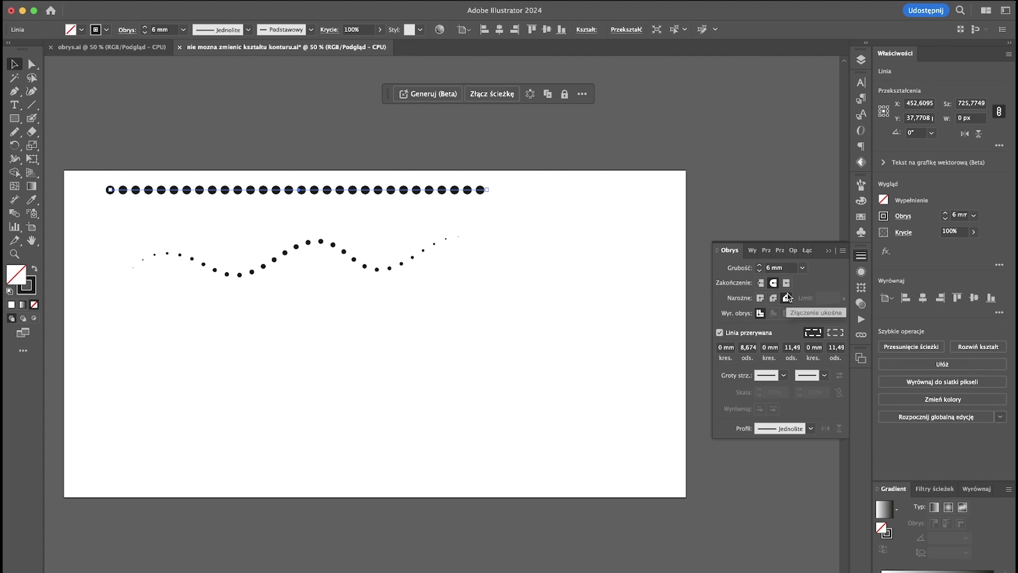
{"action": "left_click", "coordinate": [787, 283]}
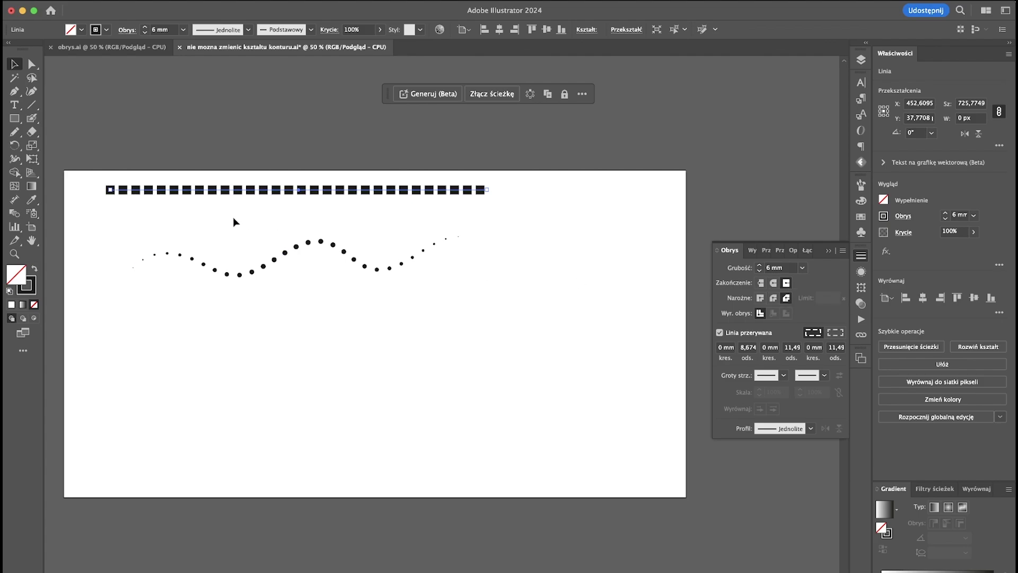
{"action": "left_click", "coordinate": [720, 333]}
{"action": "left_click", "coordinate": [721, 335]}
Step: Apply the elliptical width profile to the line and close the Stroke panel
{"action": "left_click", "coordinate": [811, 429]}
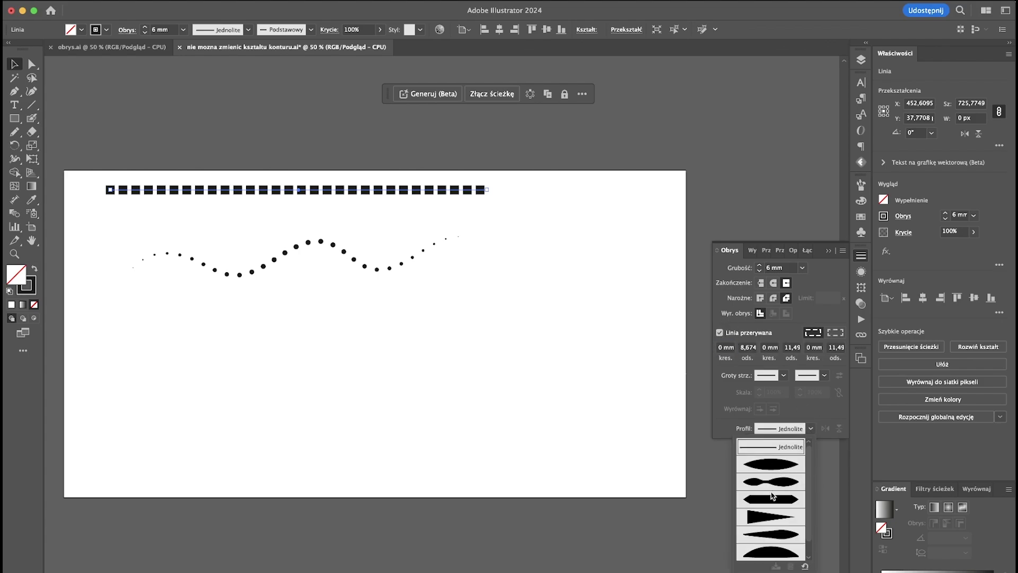
{"action": "left_click", "coordinate": [771, 465]}
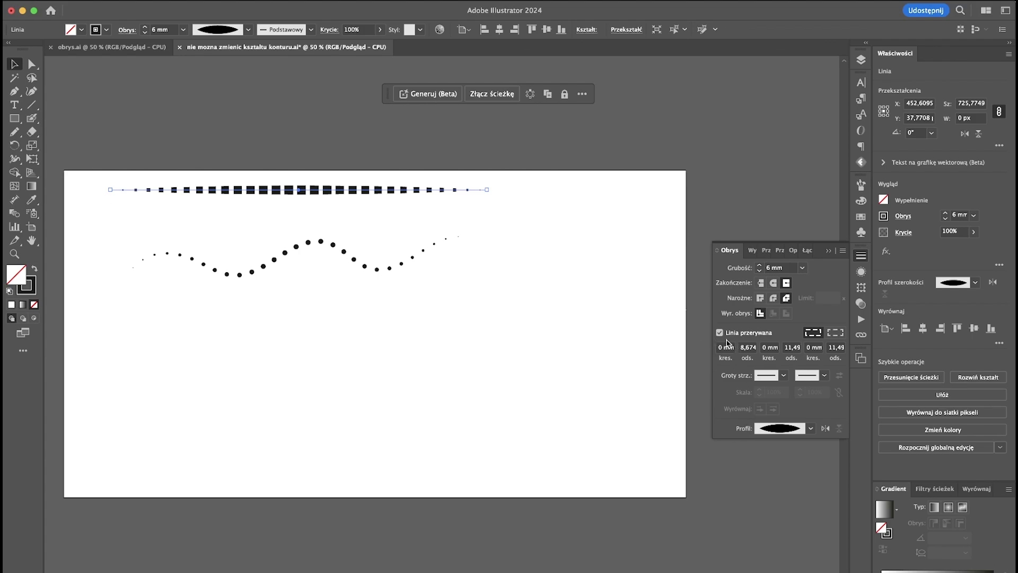
{"action": "left_click", "coordinate": [829, 250]}
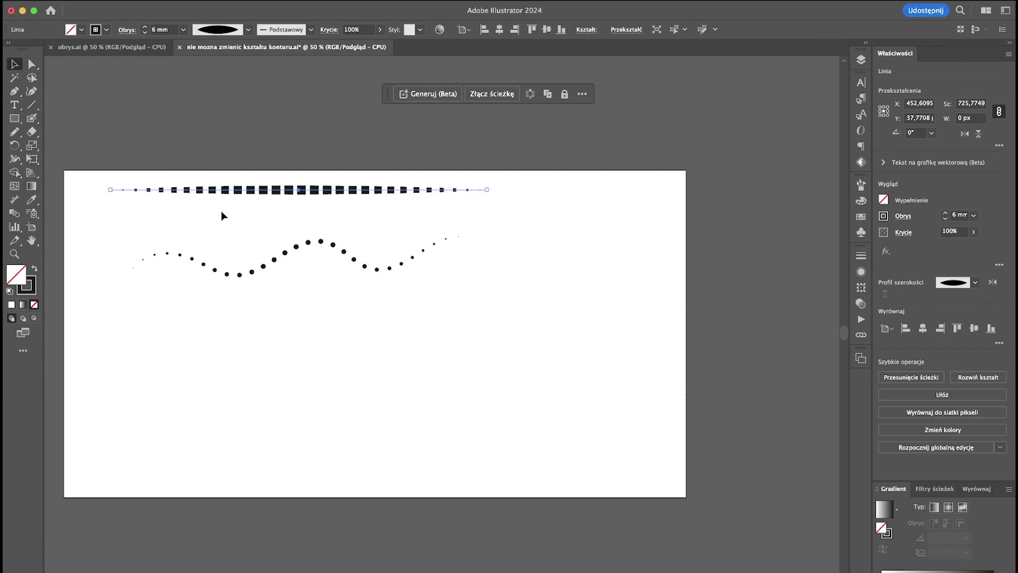
{"action": "left_click", "coordinate": [32, 104]}
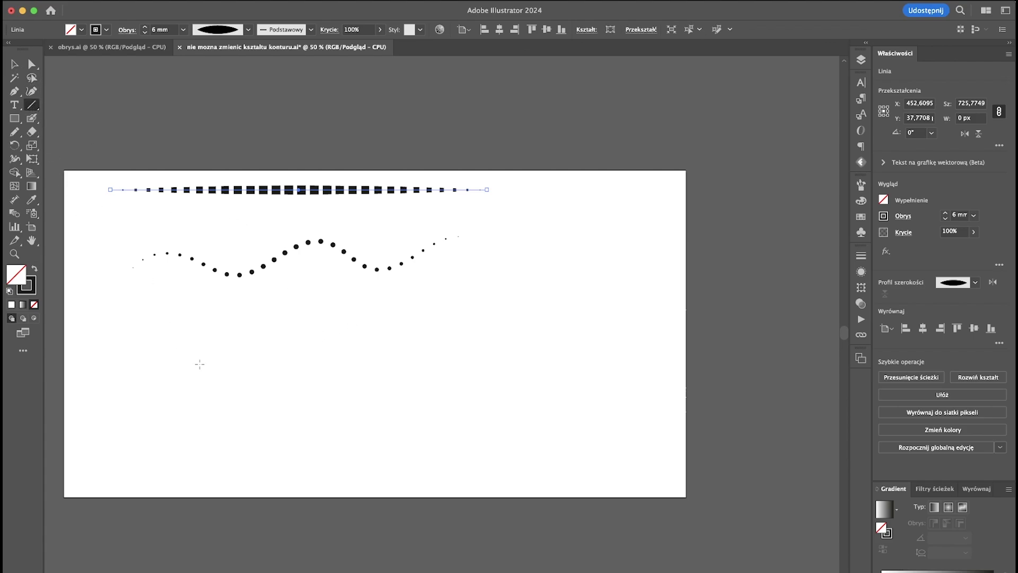
Step: Draw a horizontal line below the wavy dots and set its stroke weight to 4 mm
{"action": "left_click_drag", "start_coordinate": [158, 298], "coordinate": [451, 298]}
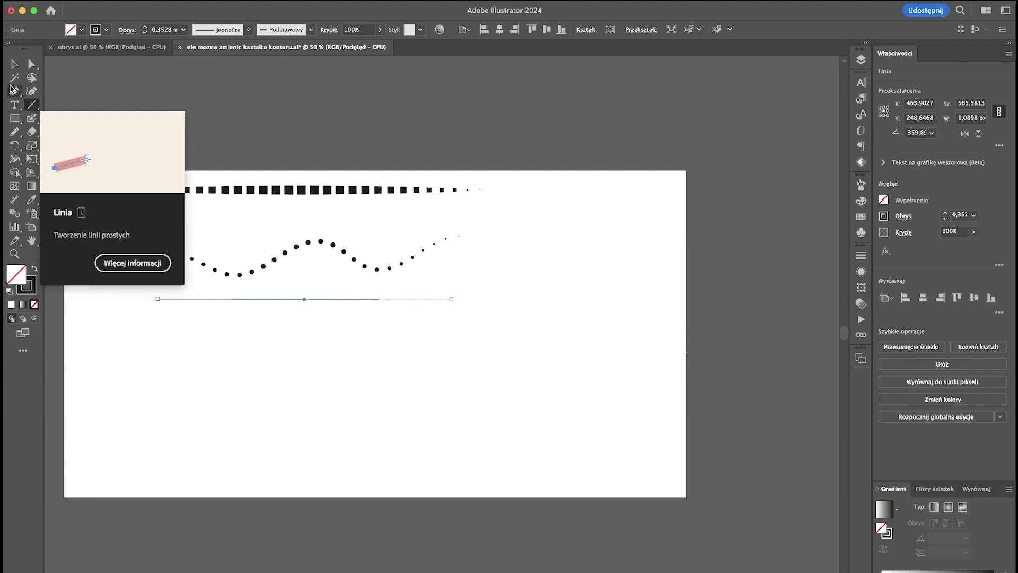
{"action": "left_click", "coordinate": [14, 65]}
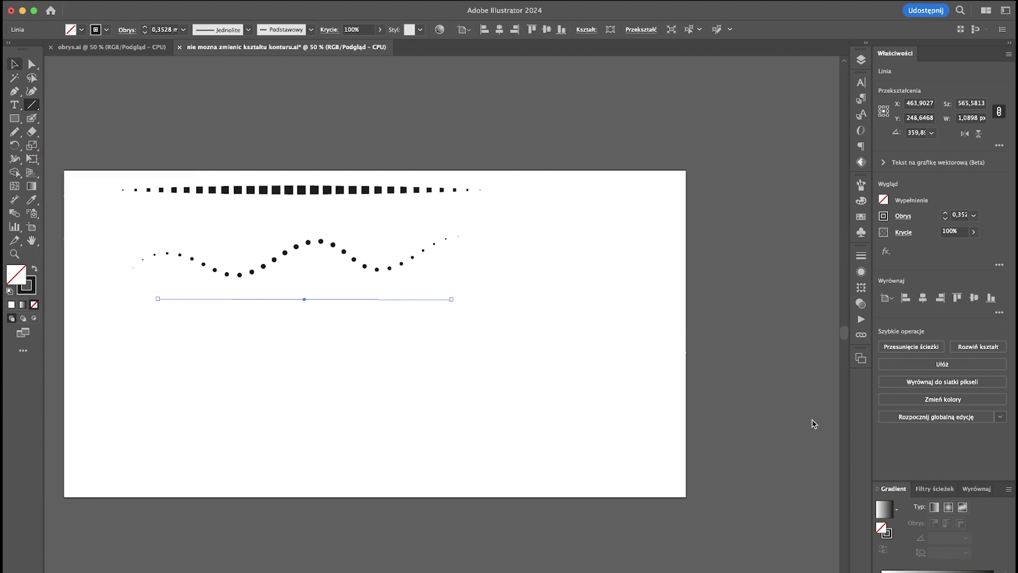
{"action": "left_click", "coordinate": [945, 214]}
{"action": "left_click", "coordinate": [945, 213]}
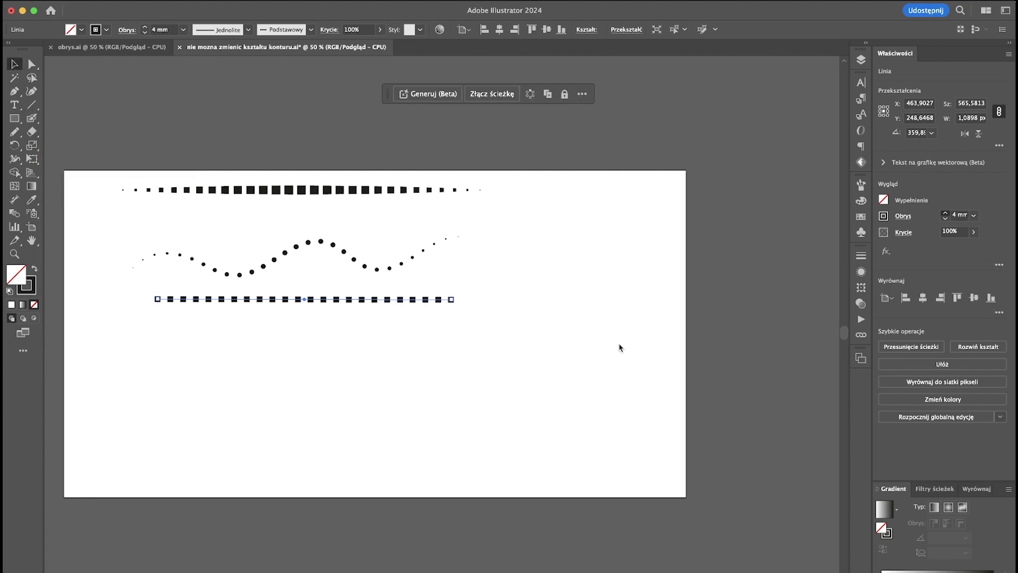
{"action": "left_click", "coordinate": [945, 220]}
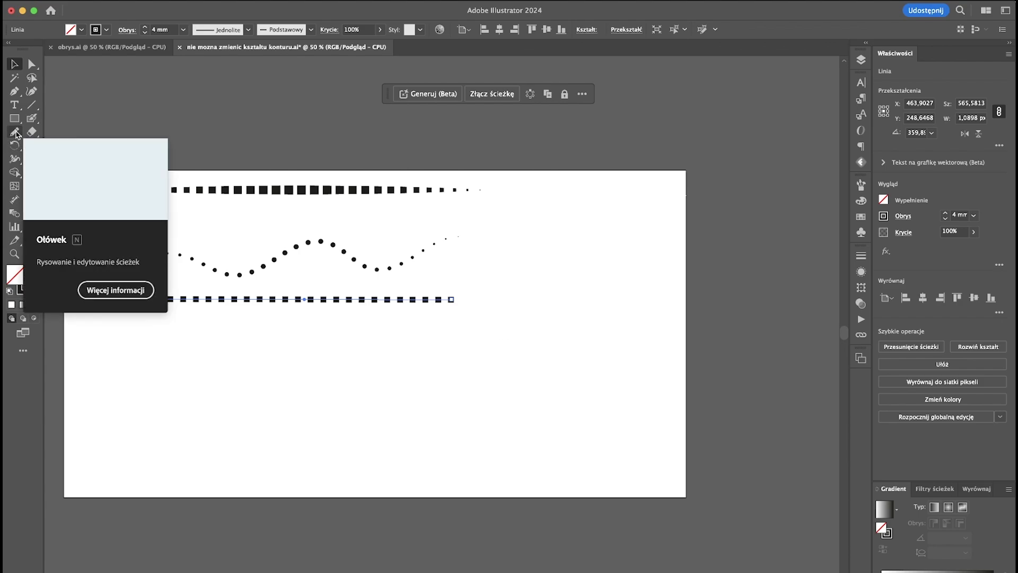
Step: Draw a wavy freehand Pencil path across the lower artboard below the dashed line
{"action": "left_click", "coordinate": [15, 132]}
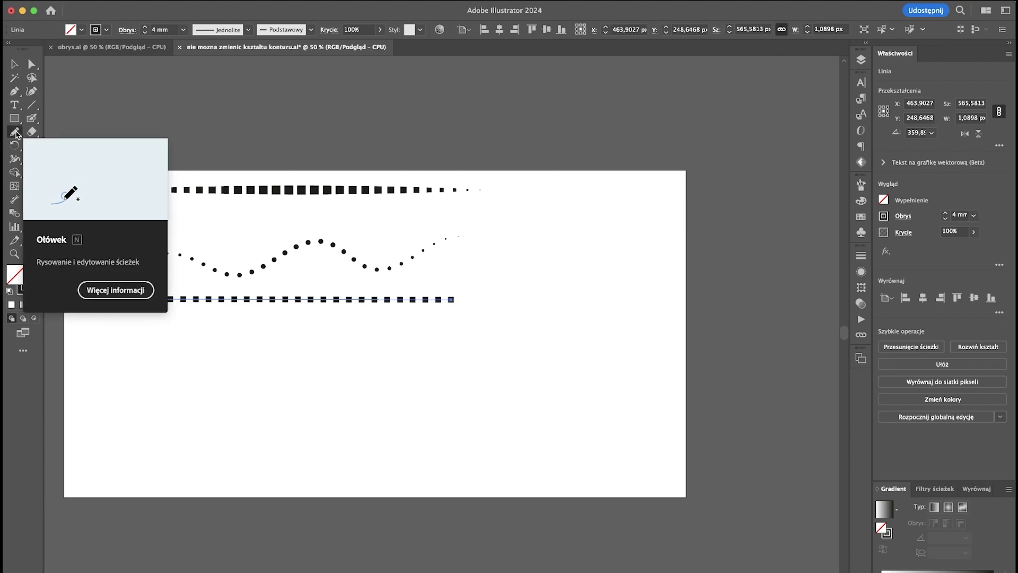
{"action": "mouse_move", "coordinate": [156, 400]}
{"action": "left_mouse_down"}
{"action": "mouse_move", "coordinate": [380, 340]}
{"action": "mouse_move", "coordinate": [585, 302]}
{"action": "left_mouse_up"}
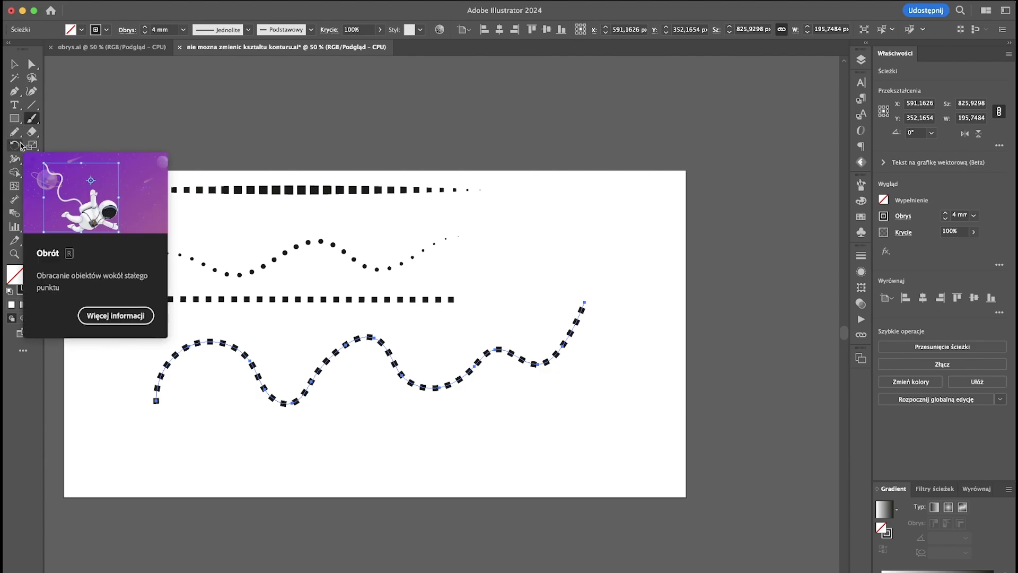
{"action": "left_click", "coordinate": [33, 118]}
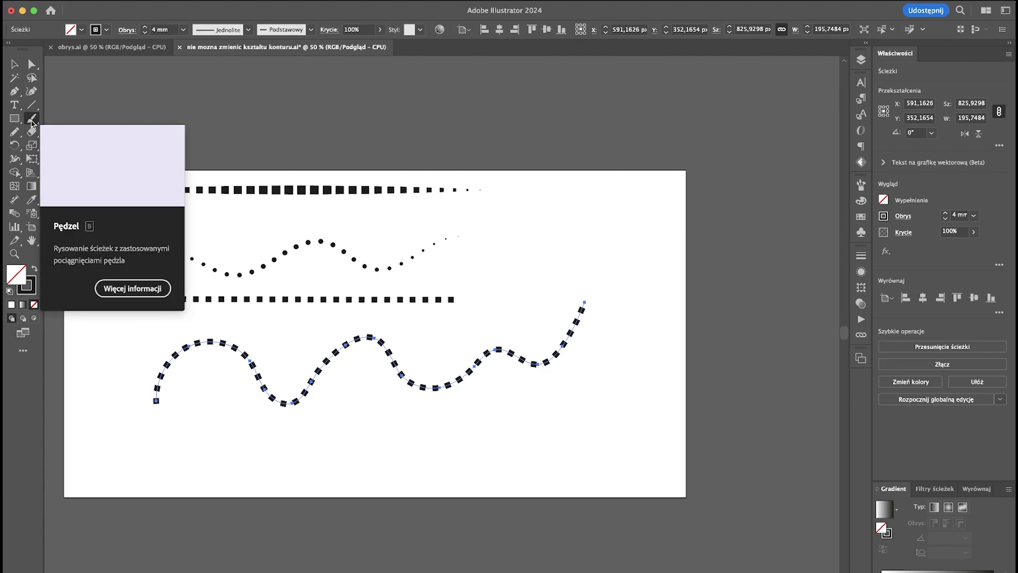
Step: Paint a thick wavy Paintbrush stroke along the artboard bottom and select it
{"action": "left_click", "coordinate": [33, 118]}
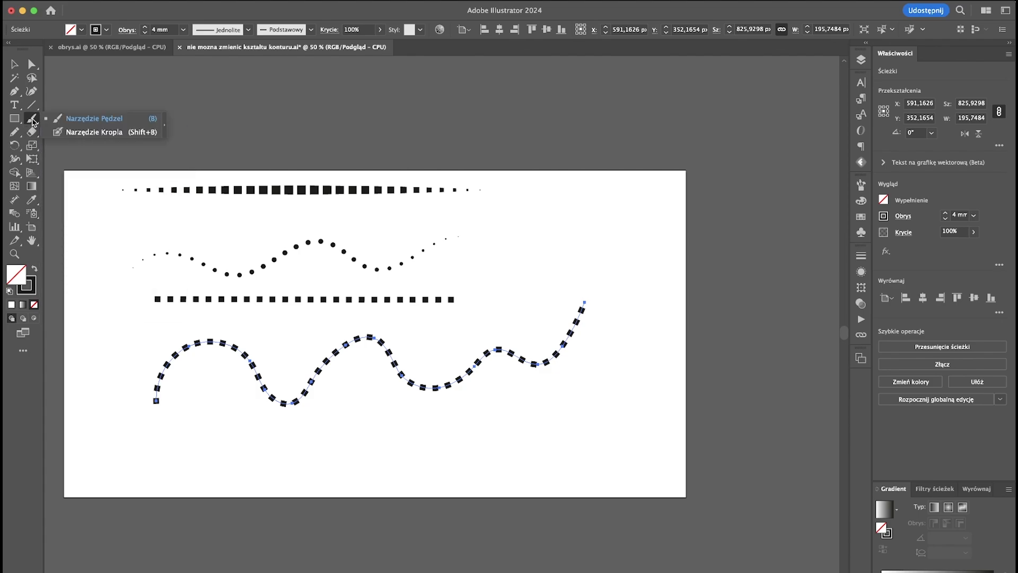
{"action": "left_click", "coordinate": [88, 124]}
{"action": "mouse_move", "coordinate": [157, 442]}
{"action": "left_mouse_down"}
{"action": "mouse_move", "coordinate": [272, 451]}
{"action": "mouse_move", "coordinate": [597, 422]}
{"action": "left_mouse_up"}
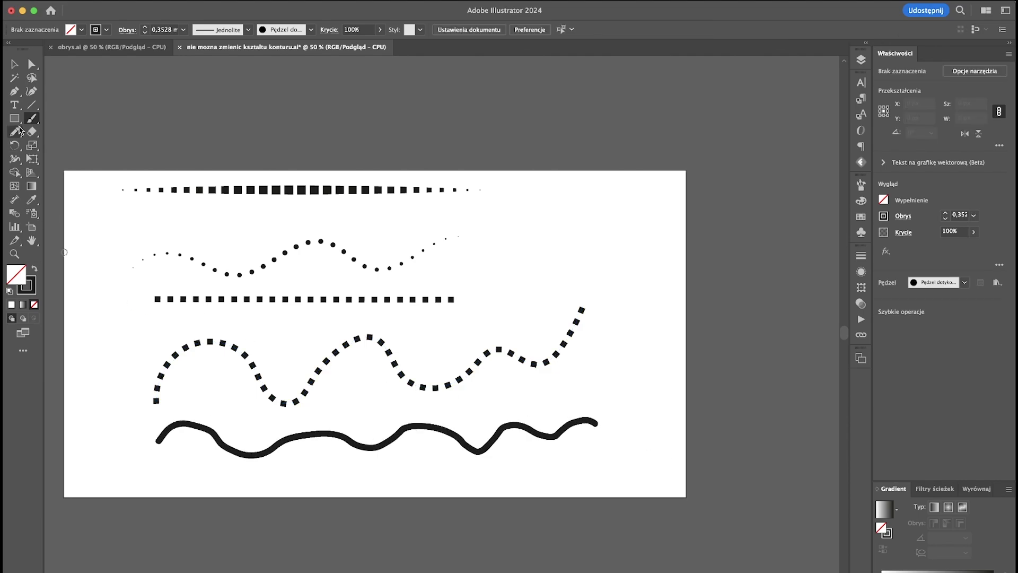
{"action": "left_click", "coordinate": [14, 64]}
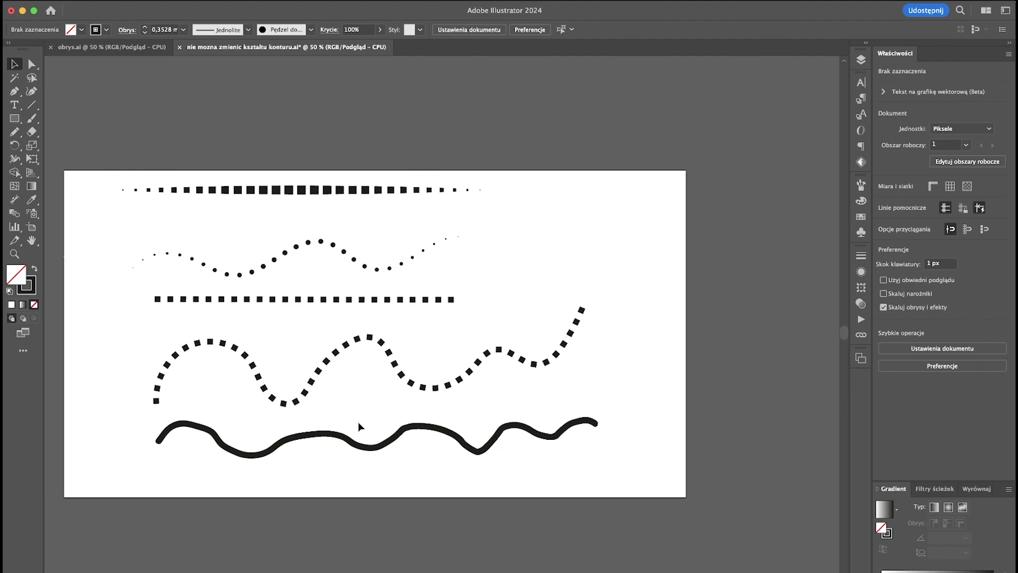
{"action": "left_click_drag", "start_coordinate": [358, 428], "coordinate": [387, 467]}
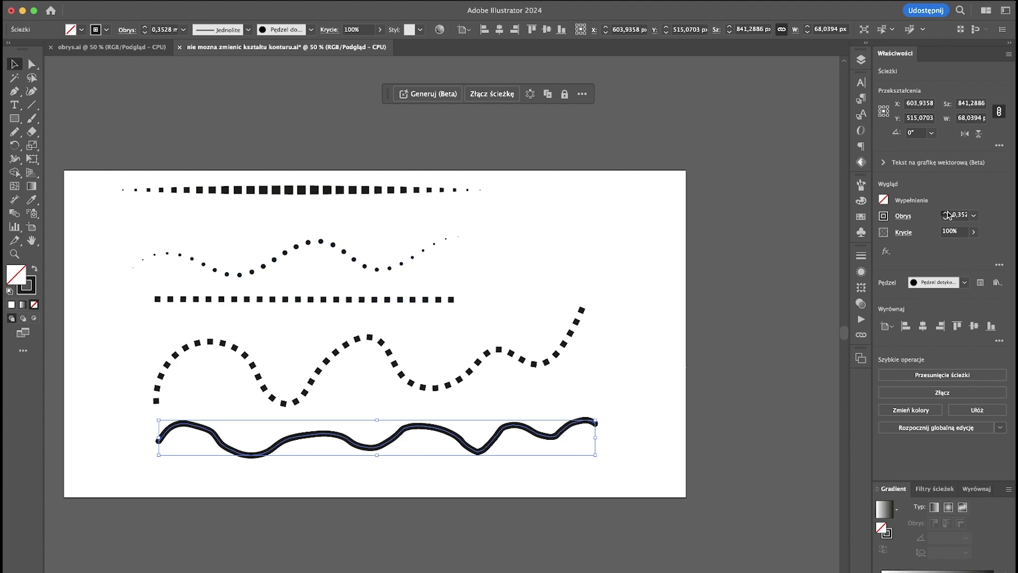
Step: Adjust the bottom stroke's weight and float the Stroke panel as its own window
{"action": "left_click", "coordinate": [945, 212]}
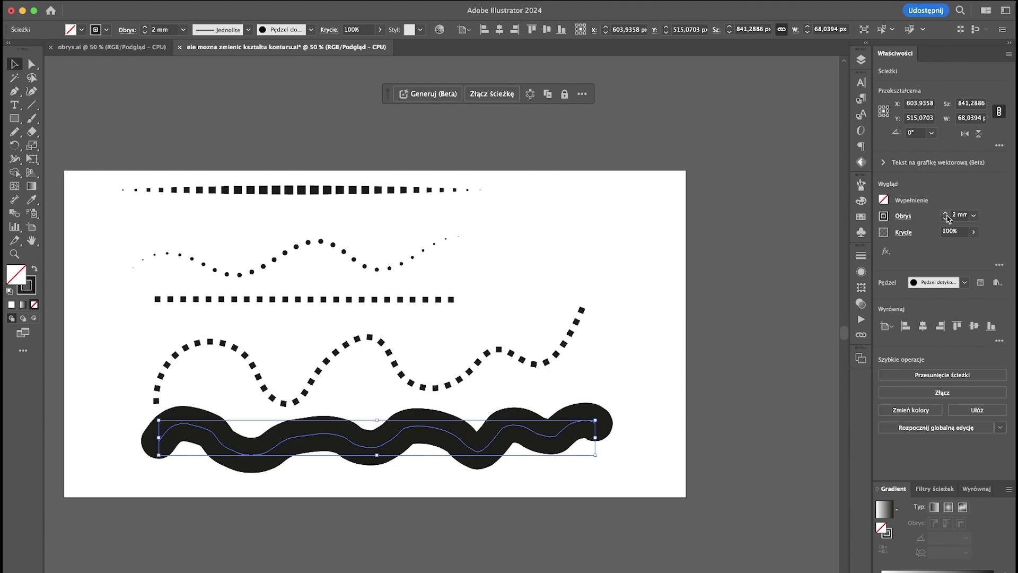
{"action": "left_click", "coordinate": [946, 213]}
{"action": "left_click", "coordinate": [947, 218]}
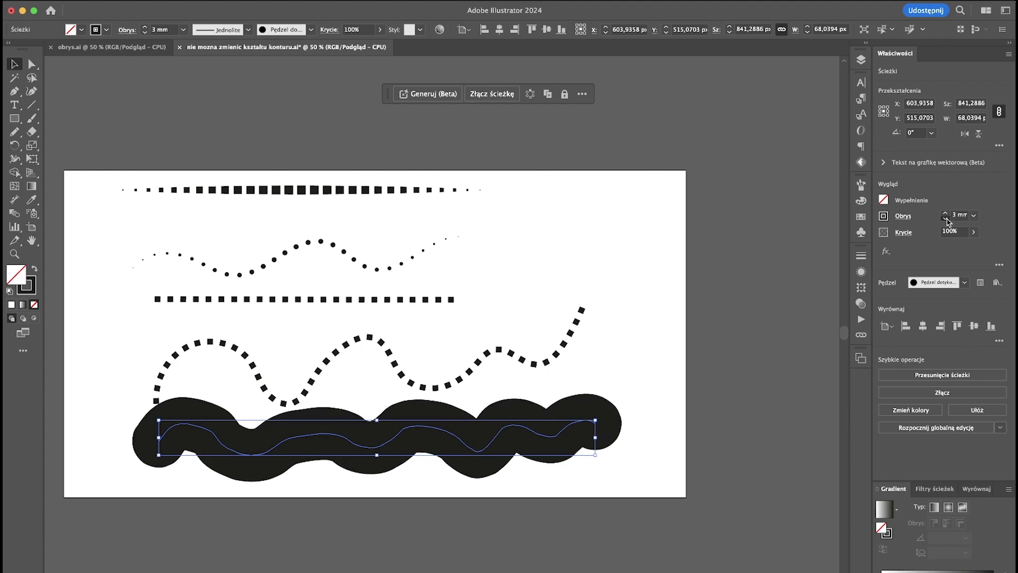
{"action": "left_click", "coordinate": [947, 218]}
{"action": "left_click", "coordinate": [865, 259]}
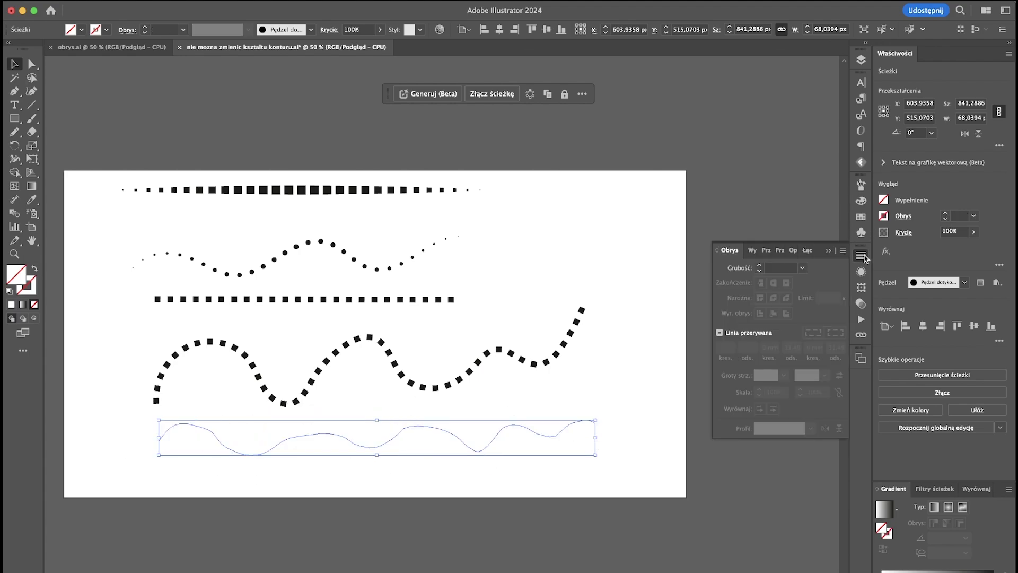
{"action": "left_click_drag", "start_coordinate": [727, 252], "coordinate": [659, 243]}
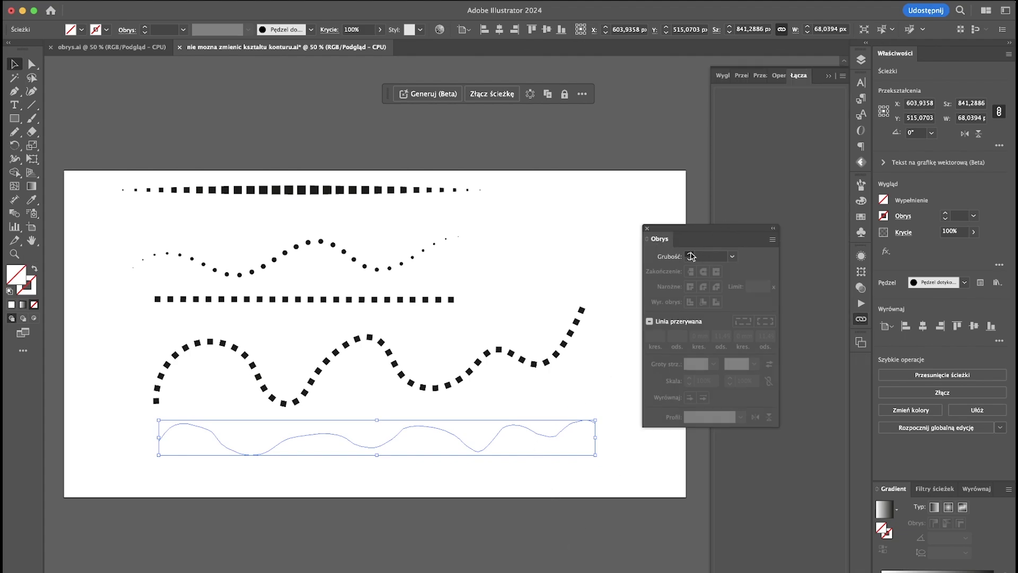
Step: Set the stroke to 1 mm with projecting caps, bevel joins and Dashed Line enabled
{"action": "left_click", "coordinate": [690, 254]}
{"action": "left_click", "coordinate": [691, 254]}
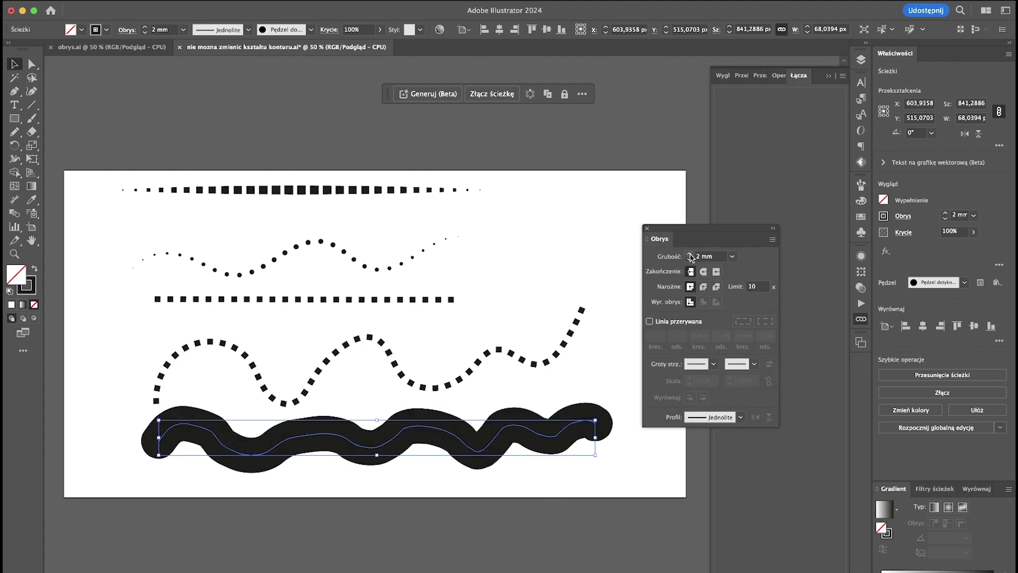
{"action": "left_click", "coordinate": [690, 259]}
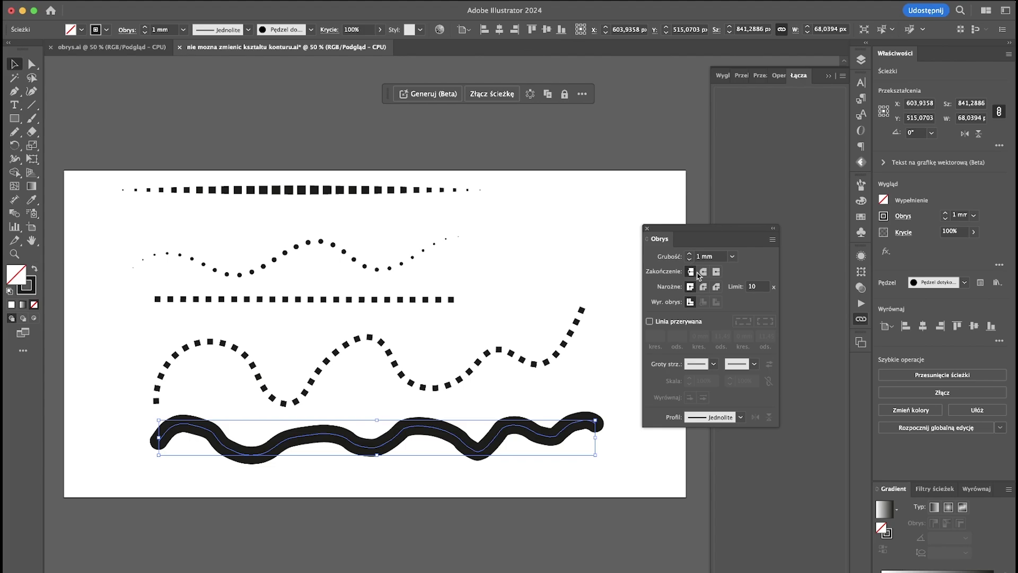
{"action": "left_click", "coordinate": [703, 271]}
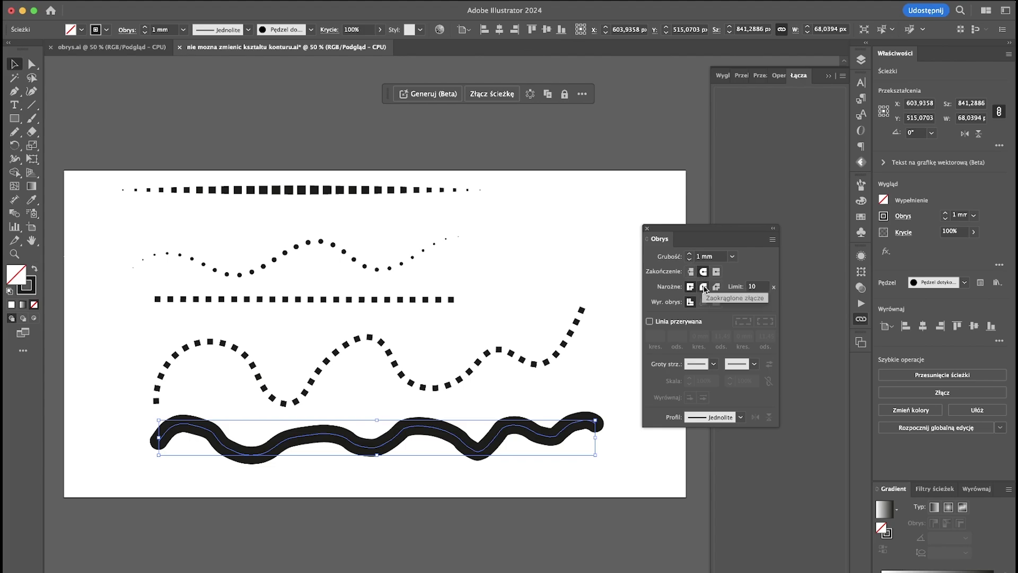
{"action": "left_click", "coordinate": [703, 287]}
{"action": "left_click", "coordinate": [716, 287]}
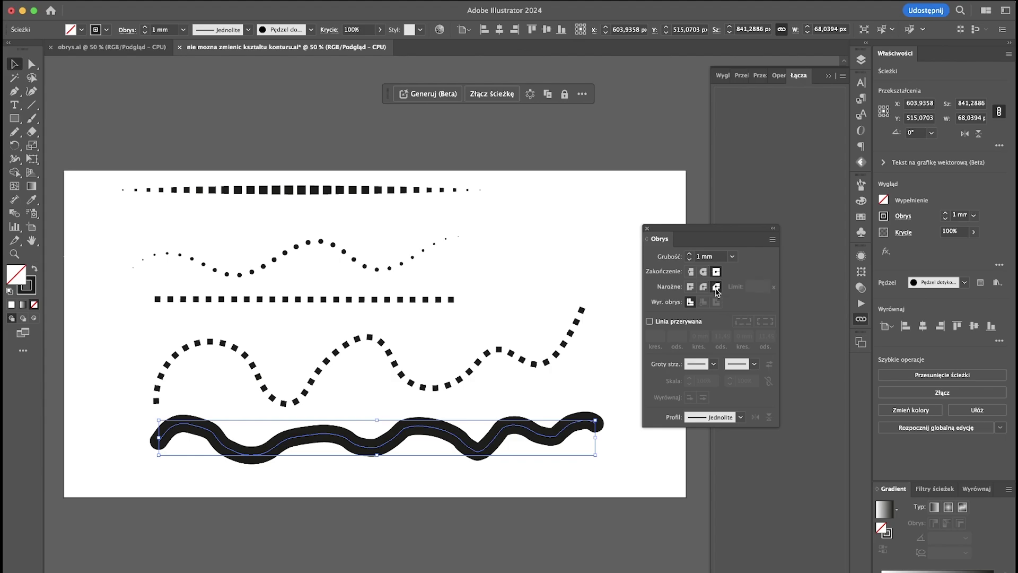
{"action": "left_click", "coordinate": [649, 321]}
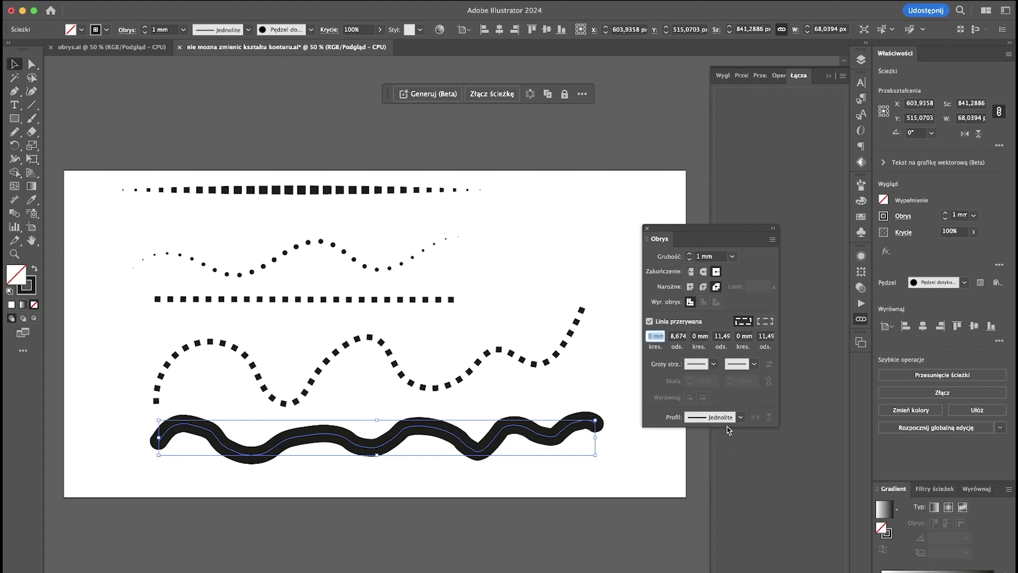
Step: Apply Width Profile 1 to the bottom stroke and move the Stroke panel up-left
{"action": "left_click", "coordinate": [741, 418]}
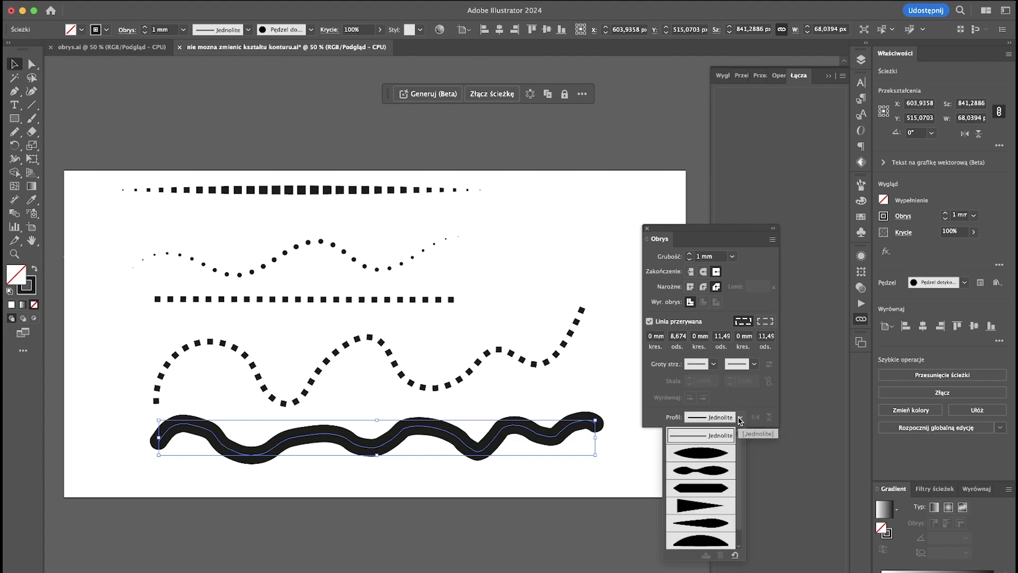
{"action": "left_click", "coordinate": [724, 454]}
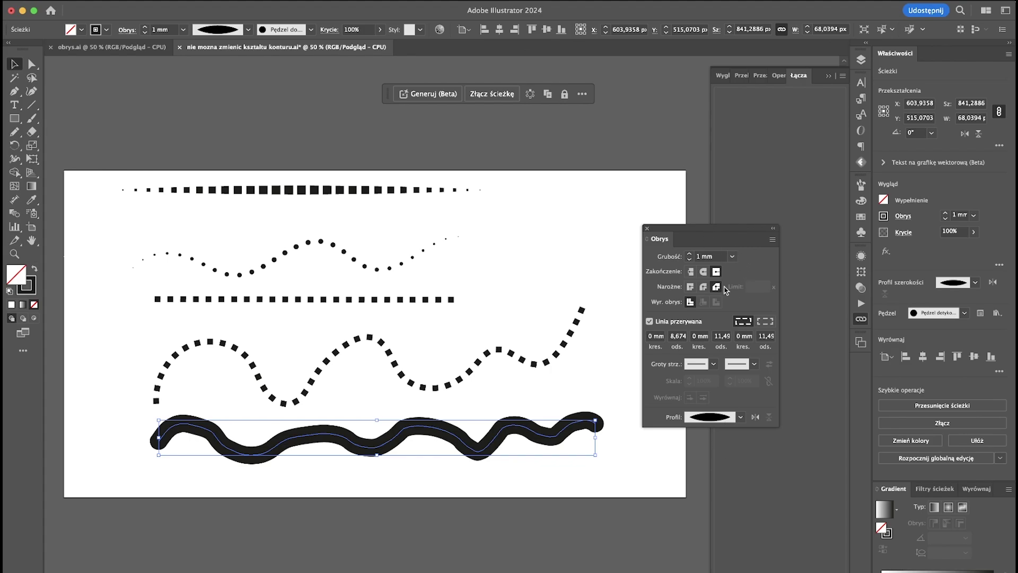
{"action": "mouse_move", "coordinate": [645, 228]}
{"action": "left_mouse_down"}
{"action": "mouse_move", "coordinate": [624, 147]}
{"action": "mouse_move", "coordinate": [594, 145]}
{"action": "left_mouse_up"}
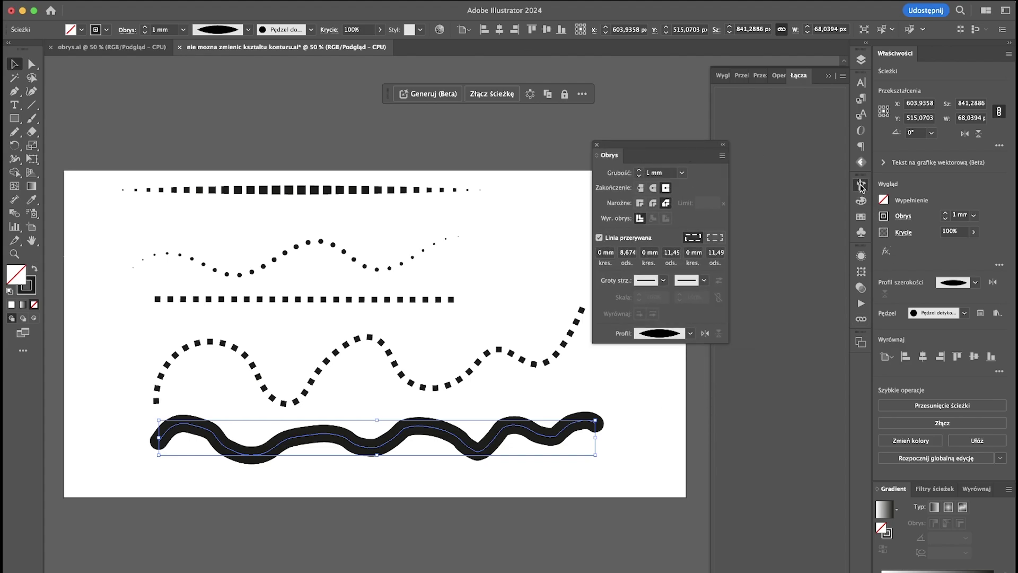
Step: Tear out the Brushes tab, dock it under Stroke, close Color/Swatches, and raise the group
{"action": "left_click", "coordinate": [862, 185]}
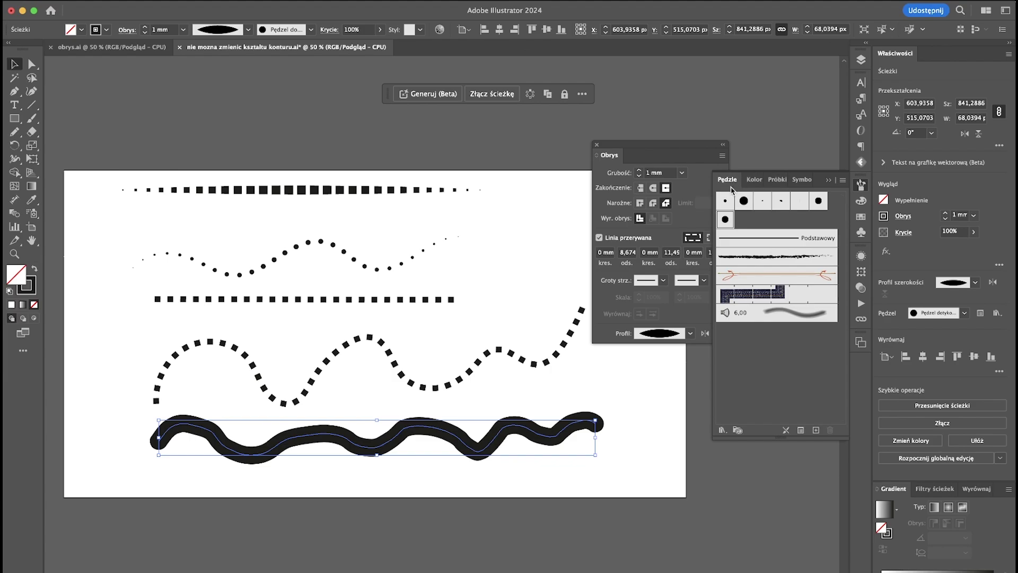
{"action": "left_click", "coordinate": [326, 3]}
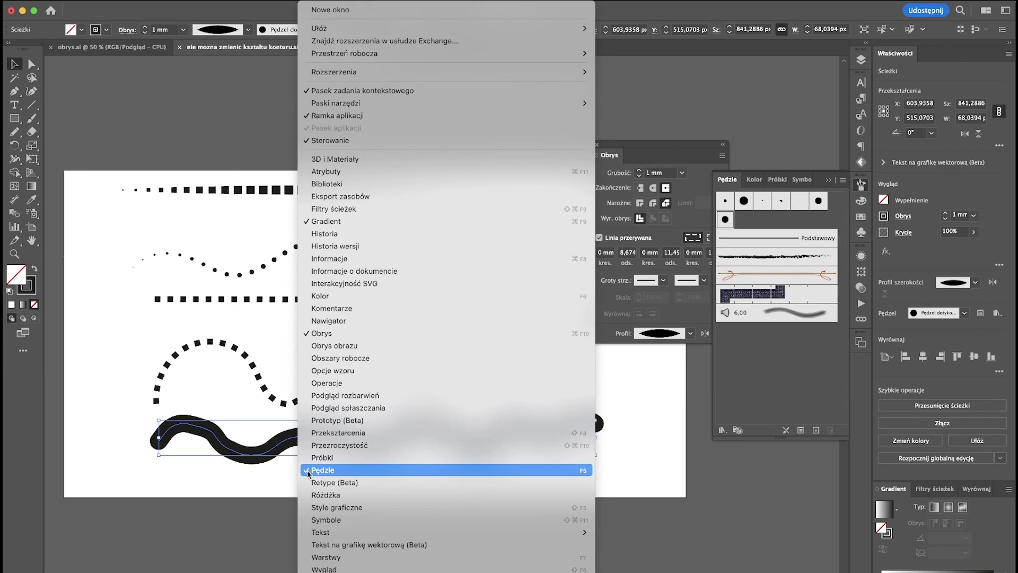
{"action": "left_click", "coordinate": [784, 382]}
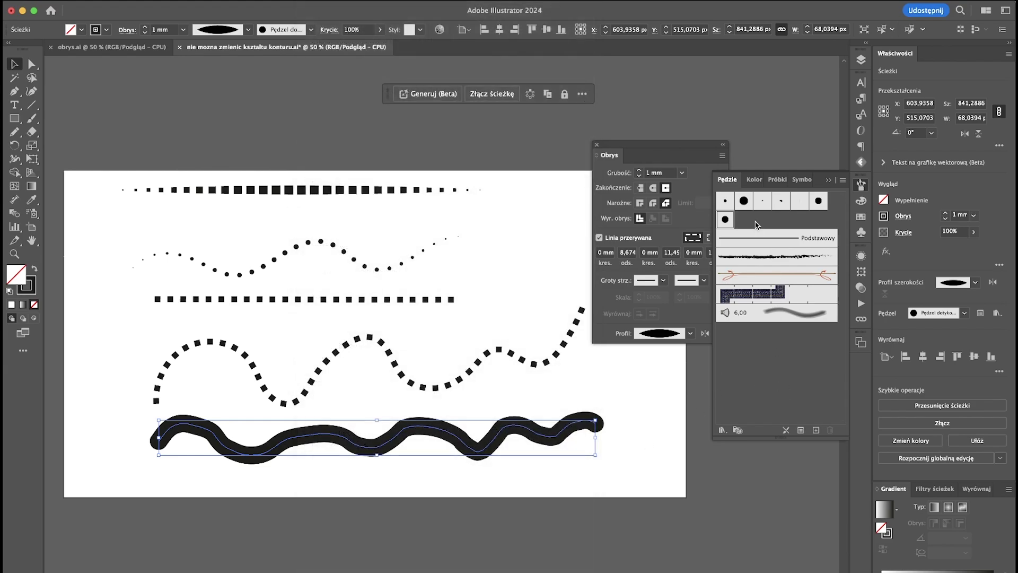
{"action": "left_click_drag", "start_coordinate": [734, 183], "coordinate": [598, 151]}
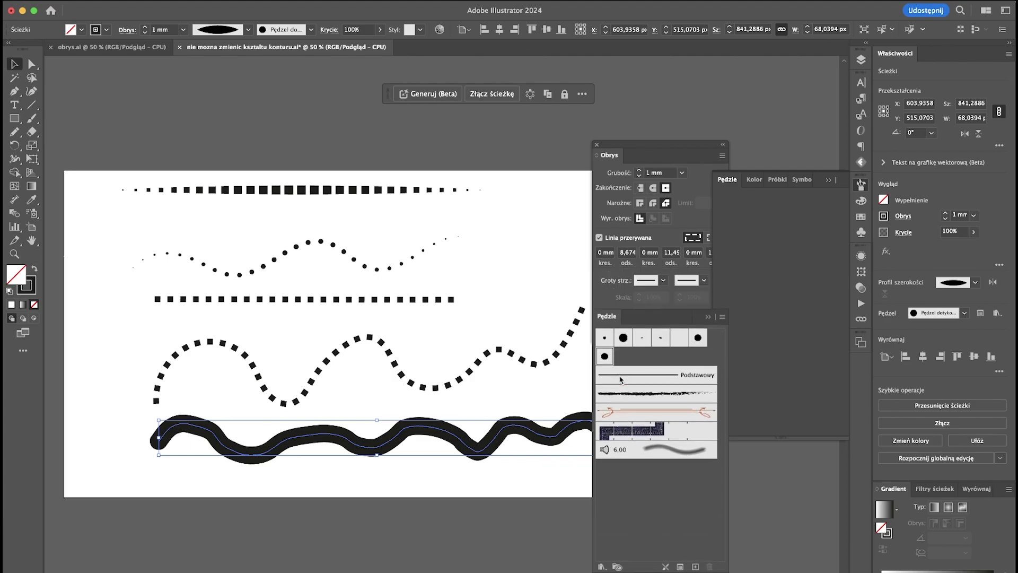
{"action": "mouse_move", "coordinate": [598, 152]}
{"action": "left_mouse_down"}
{"action": "mouse_move", "coordinate": [625, 393]}
{"action": "mouse_move", "coordinate": [621, 376]}
{"action": "left_mouse_up"}
{"action": "left_click", "coordinate": [830, 182]}
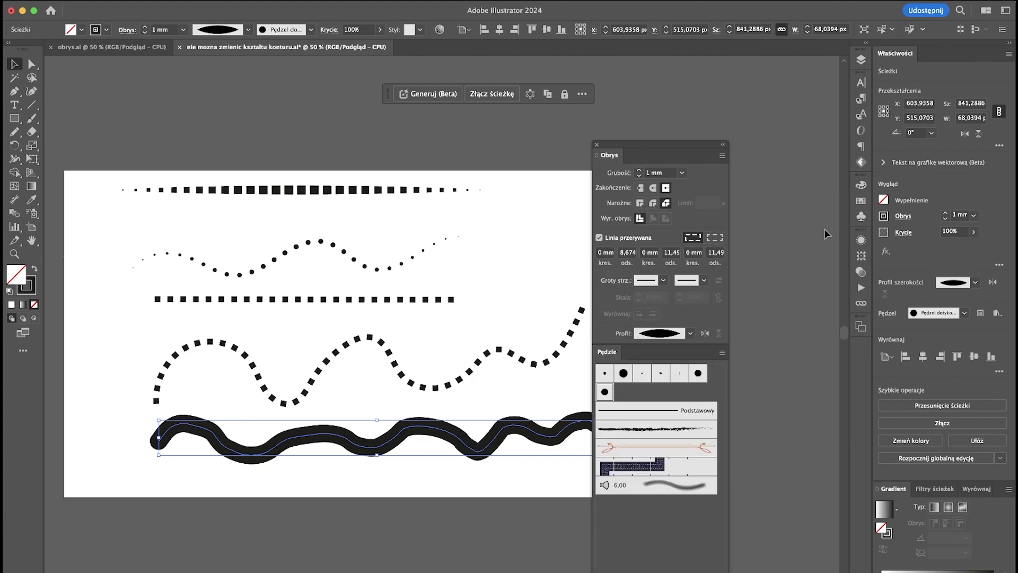
{"action": "left_click_drag", "start_coordinate": [677, 143], "coordinate": [690, 76]}
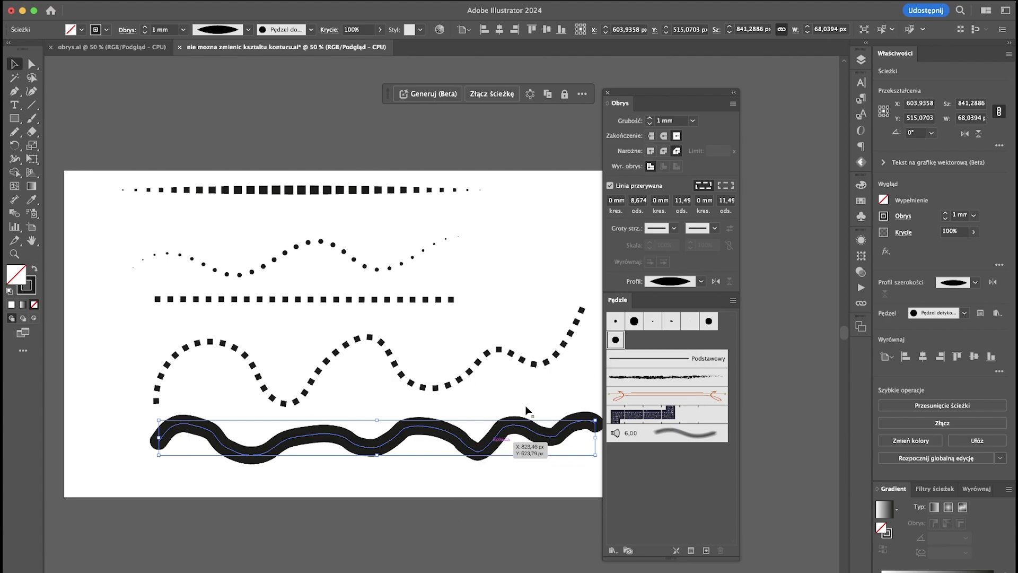
Step: Try 5 pt Round and 3 pt Oval, then apply the 5 pt Flat 'Płaski' brush
{"action": "left_click", "coordinate": [614, 323]}
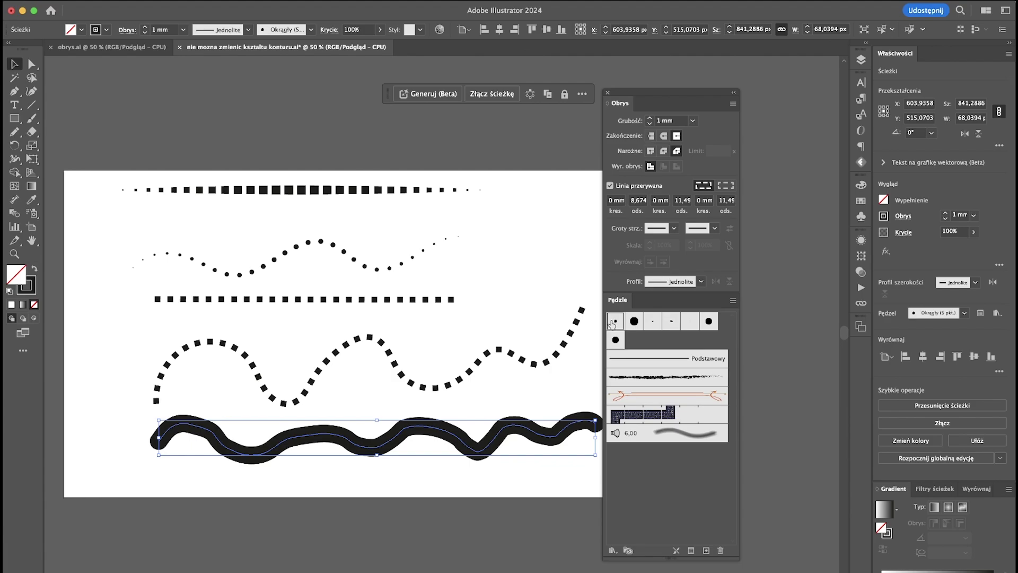
{"action": "left_click", "coordinate": [635, 325]}
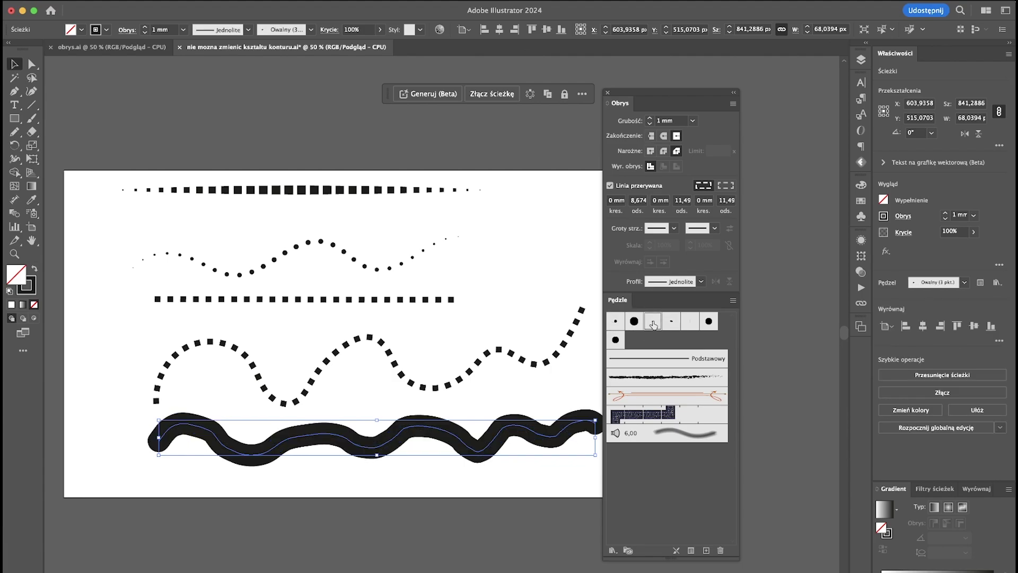
{"action": "left_click", "coordinate": [690, 323]}
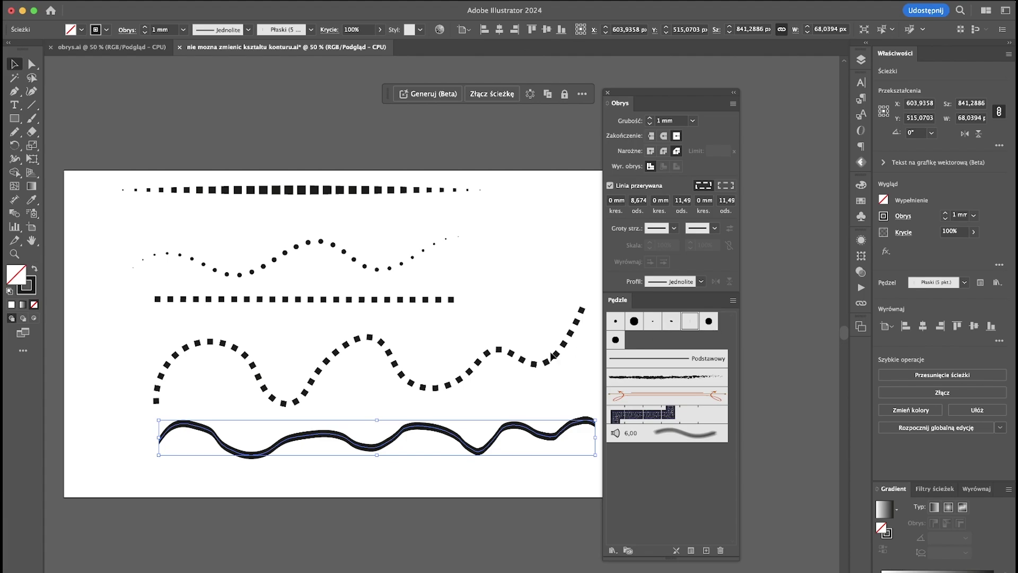
{"action": "left_click", "coordinate": [527, 374]}
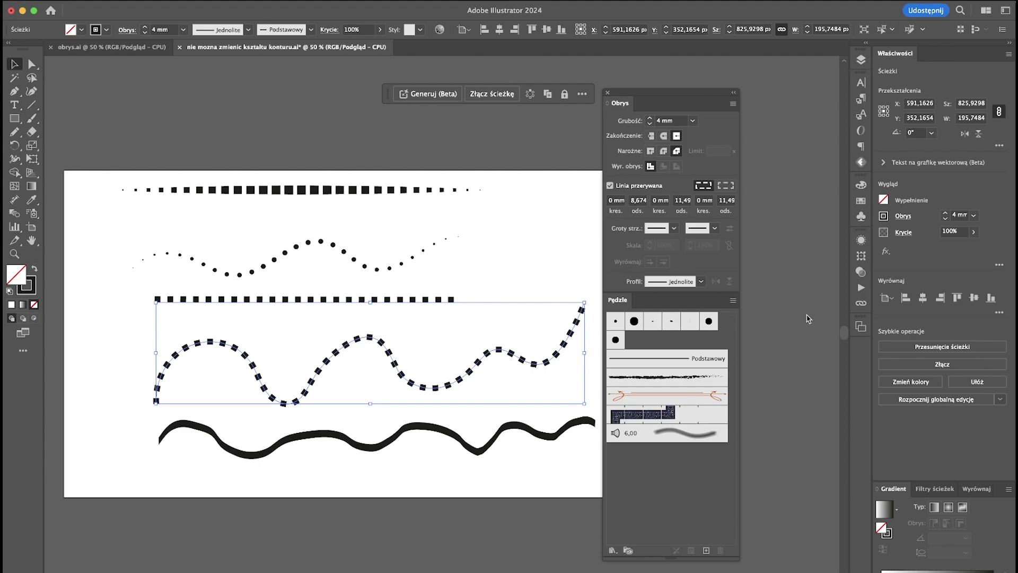
Step: Keep the large wavy path at 4 mm and align its dashes to corners and path ends
{"action": "left_click", "coordinate": [945, 214]}
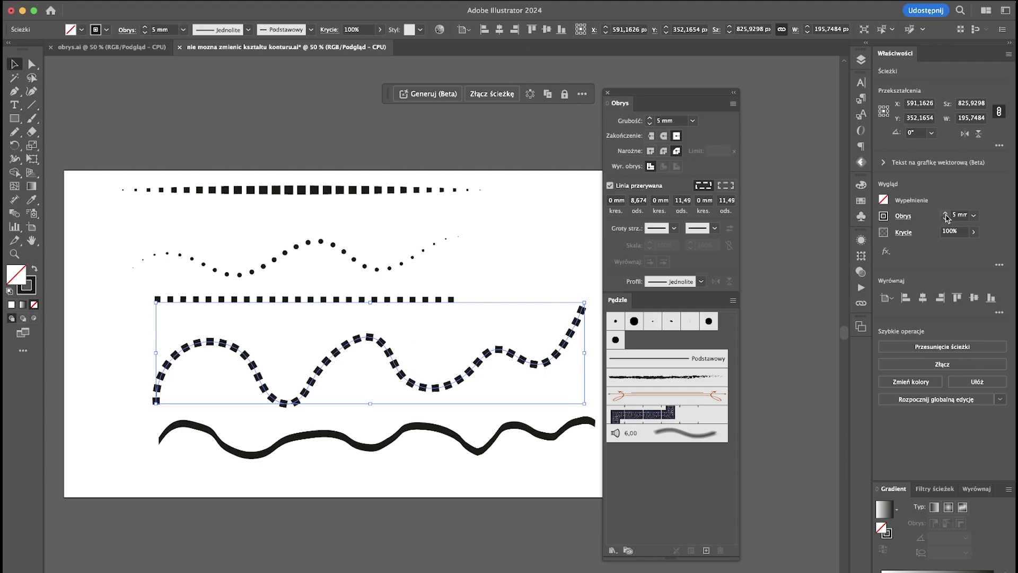
{"action": "left_click", "coordinate": [945, 214]}
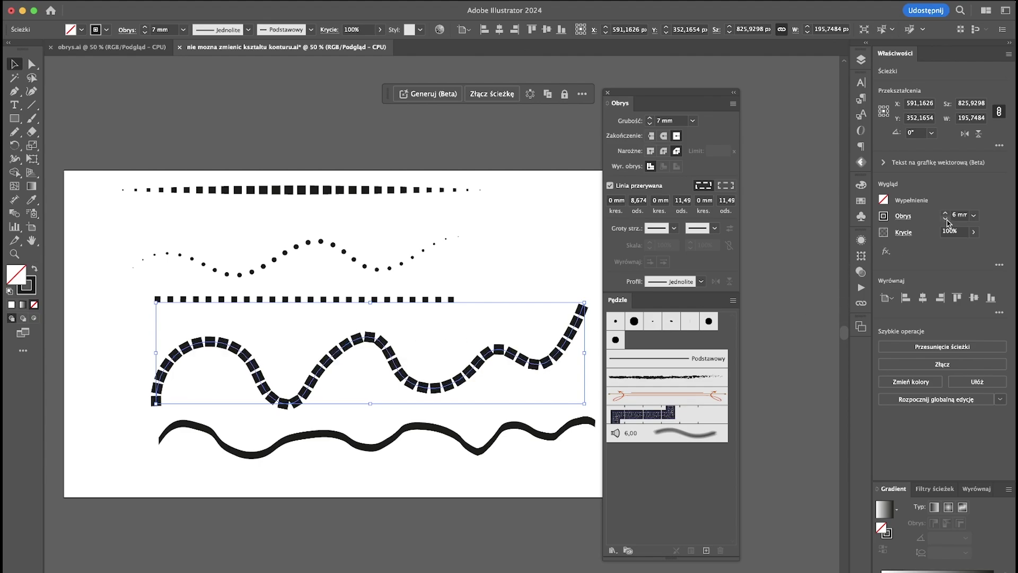
{"action": "left_click", "coordinate": [946, 218]}
{"action": "left_click", "coordinate": [904, 217]}
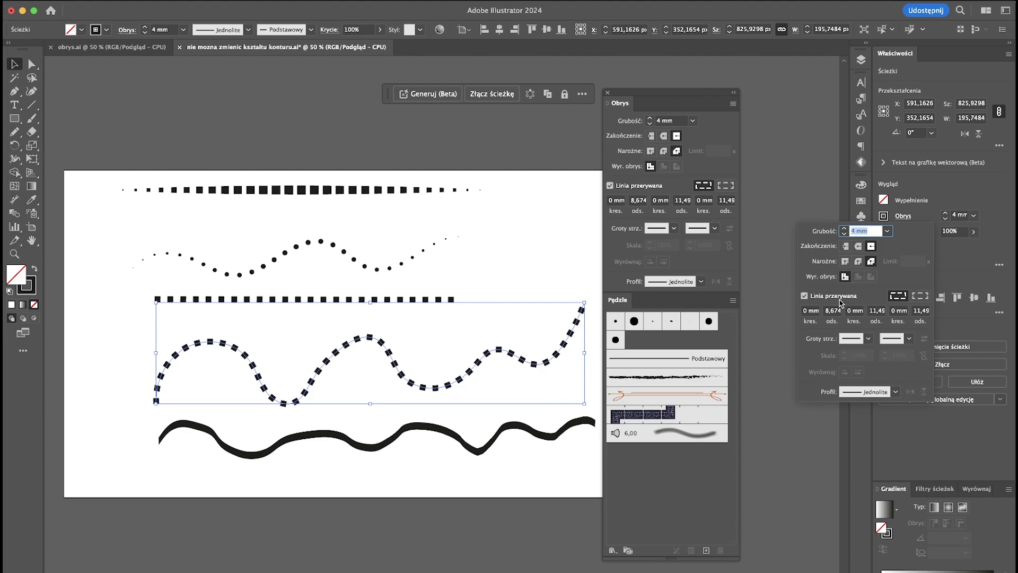
{"action": "left_click", "coordinate": [920, 296]}
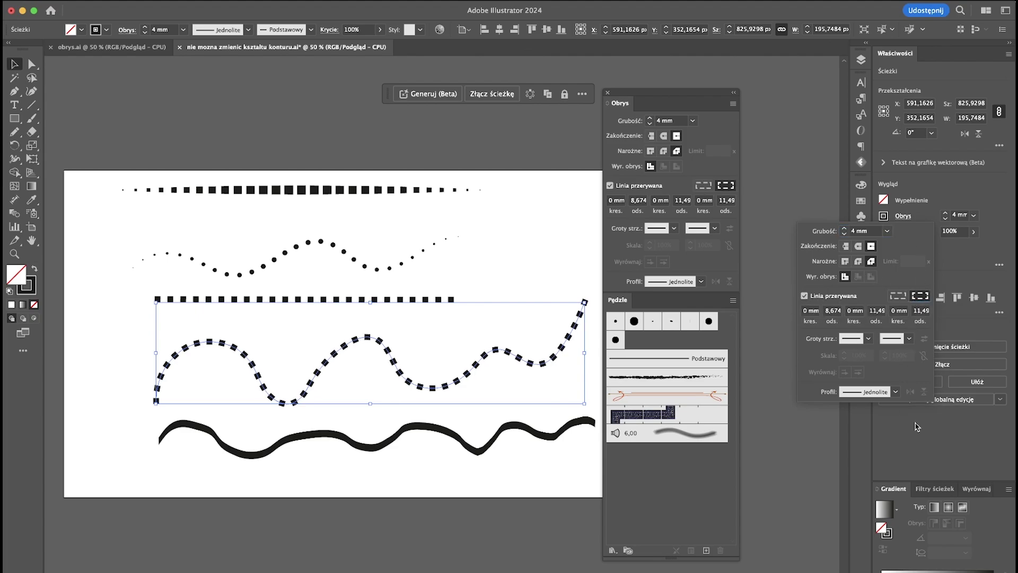
{"action": "left_click_drag", "start_coordinate": [349, 423], "coordinate": [434, 466]}
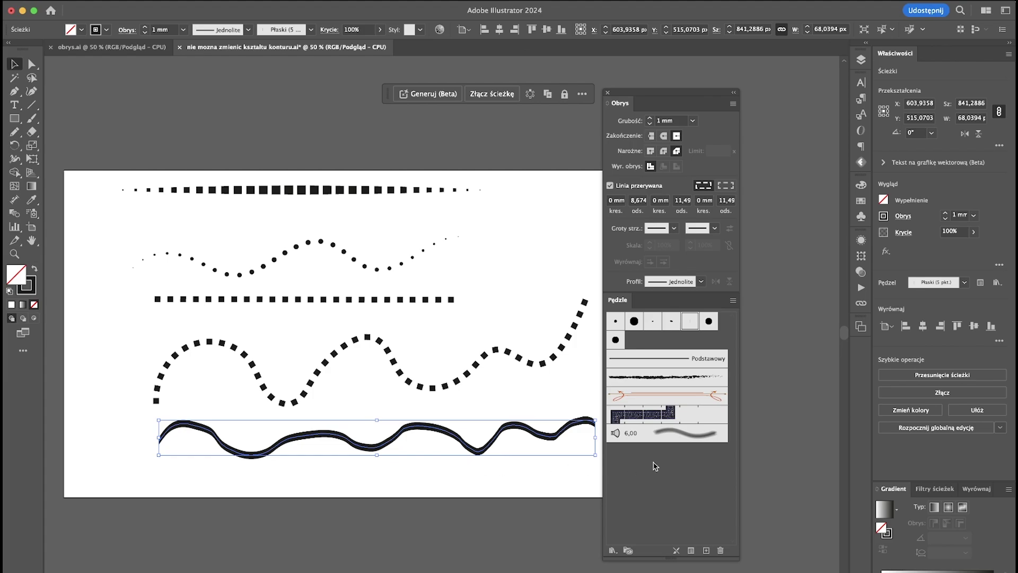
Step: Try round and 3-point oval brushes, then give the bottom path Basic brush at 3 mm weight
{"action": "left_click", "coordinate": [615, 321]}
{"action": "left_click", "coordinate": [615, 340]}
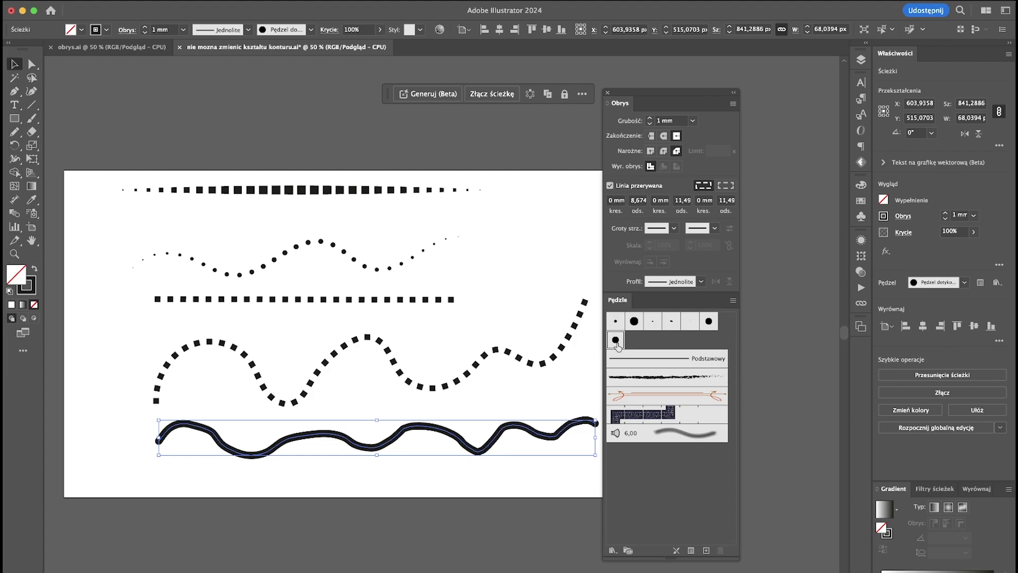
{"action": "left_click", "coordinate": [652, 322]}
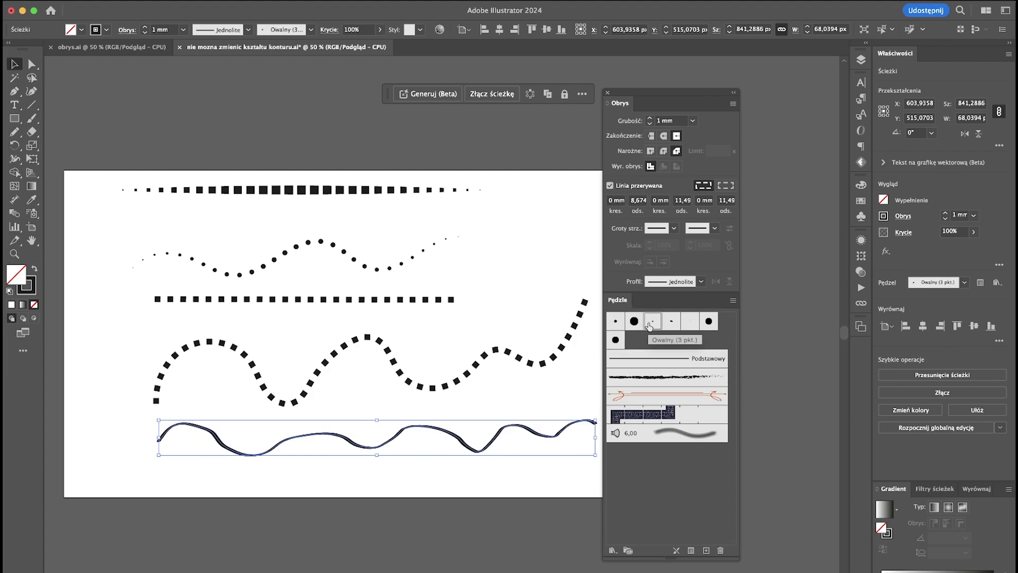
{"action": "left_click", "coordinate": [702, 359]}
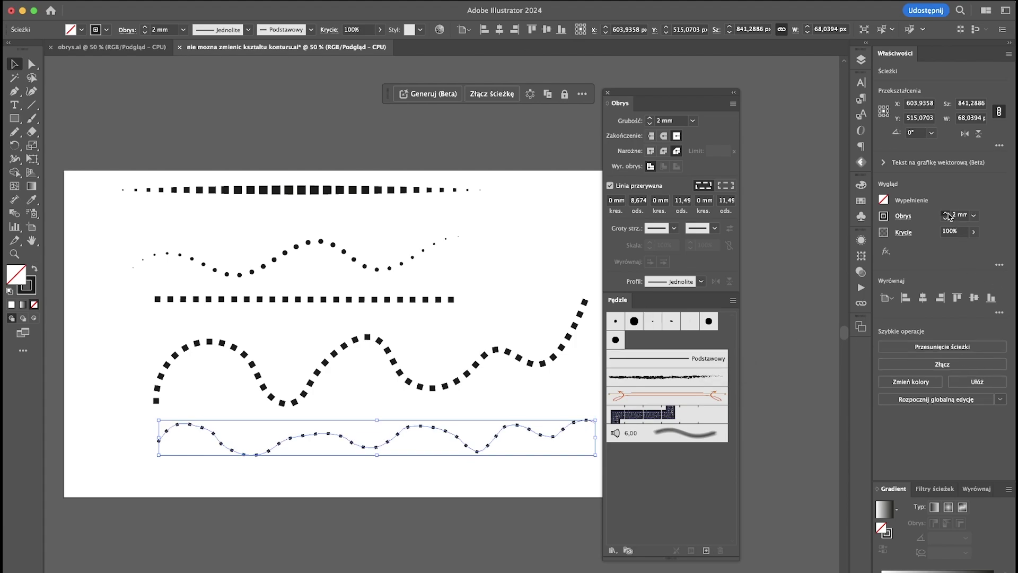
{"action": "left_click", "coordinate": [947, 213]}
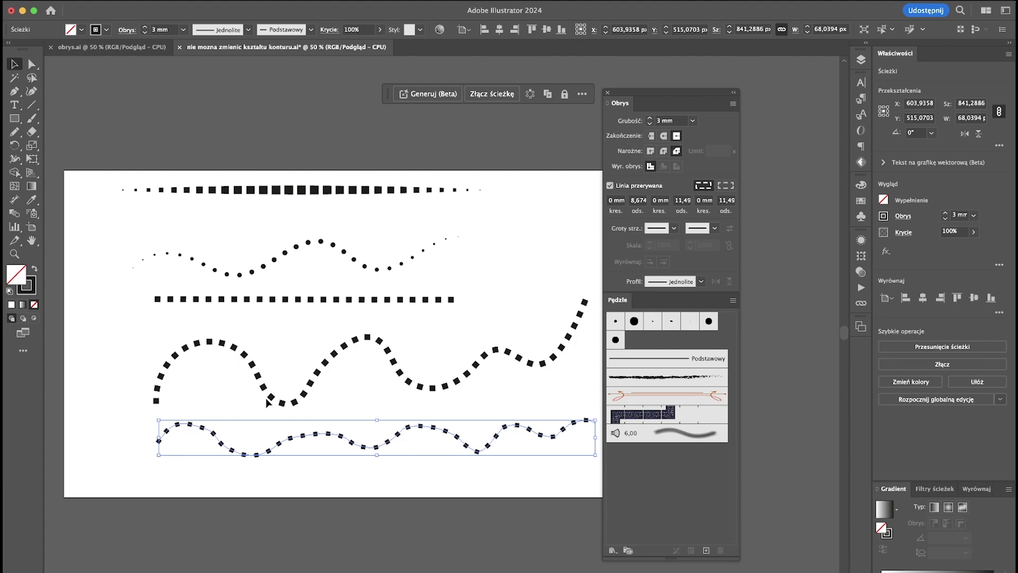
Step: Shift the bottom dashed wavy line left and slightly down, then widen it to the right
{"action": "left_click_drag", "start_coordinate": [266, 448], "coordinate": [236, 455]}
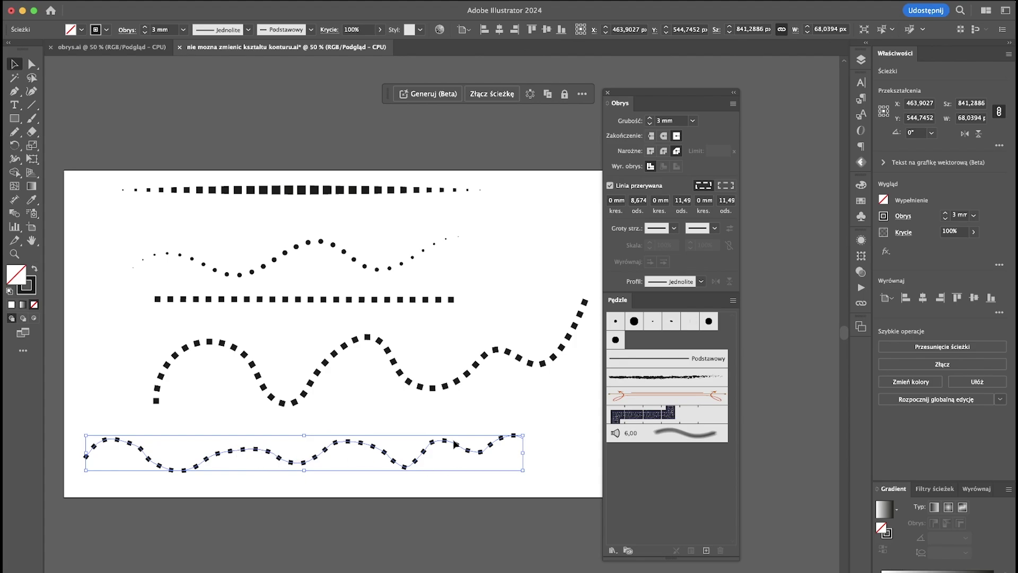
{"action": "left_click_drag", "start_coordinate": [523, 453], "coordinate": [572, 453]}
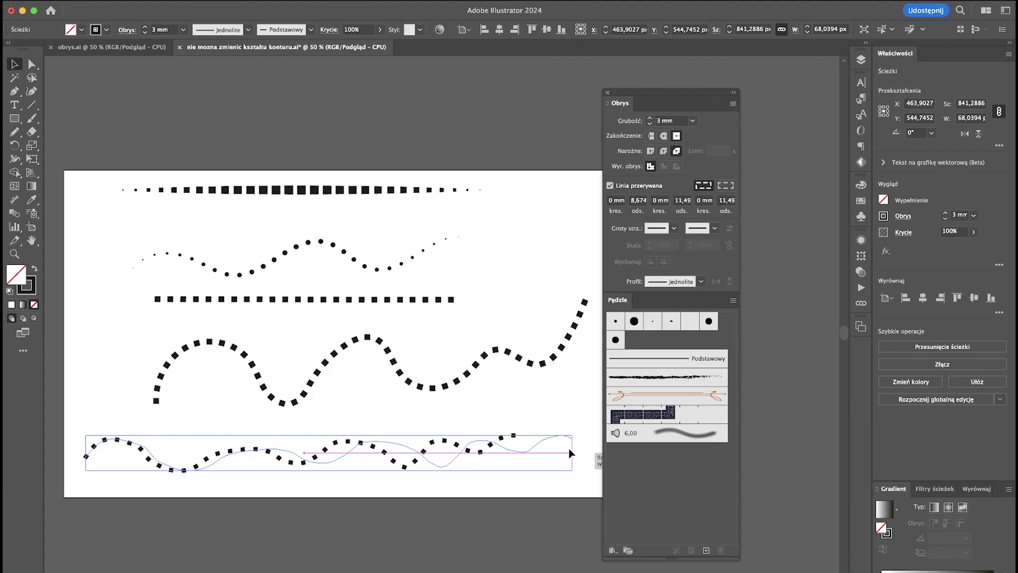